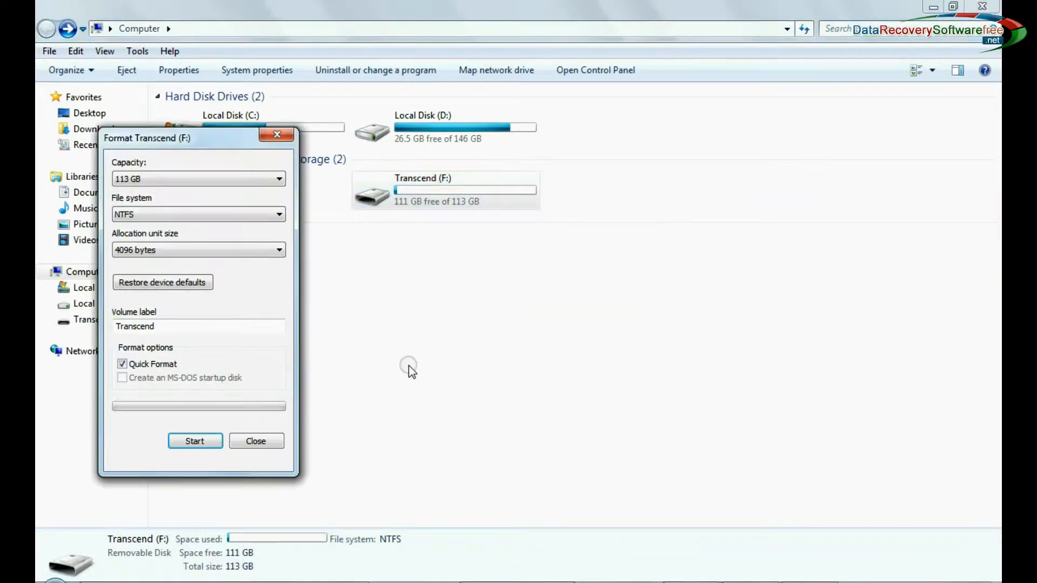
Run the quick format on Transcend (F:) and confirm the erase warning and completion notice.
click(195, 442)
click(556, 299)
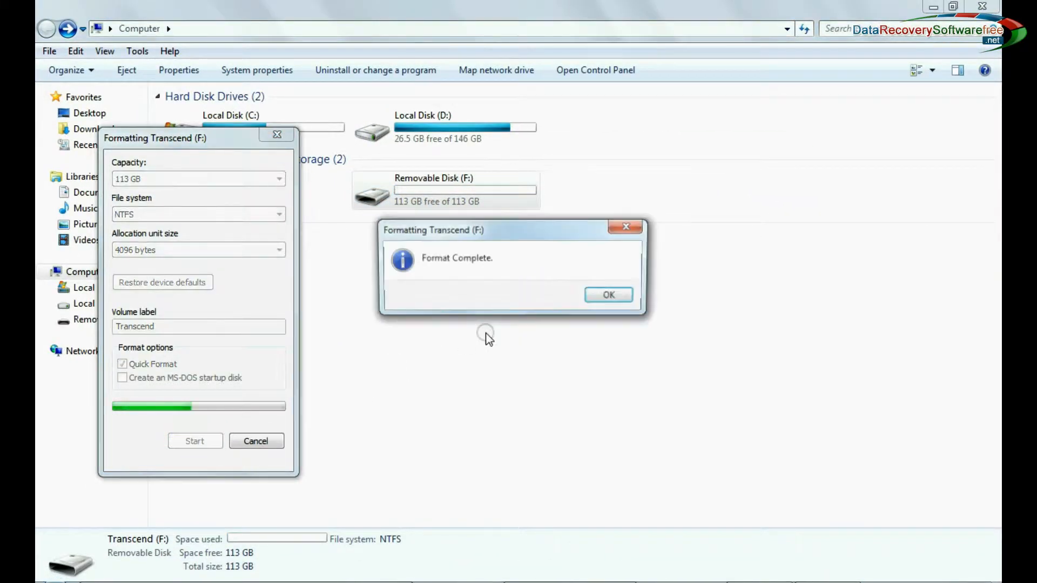
click(609, 296)
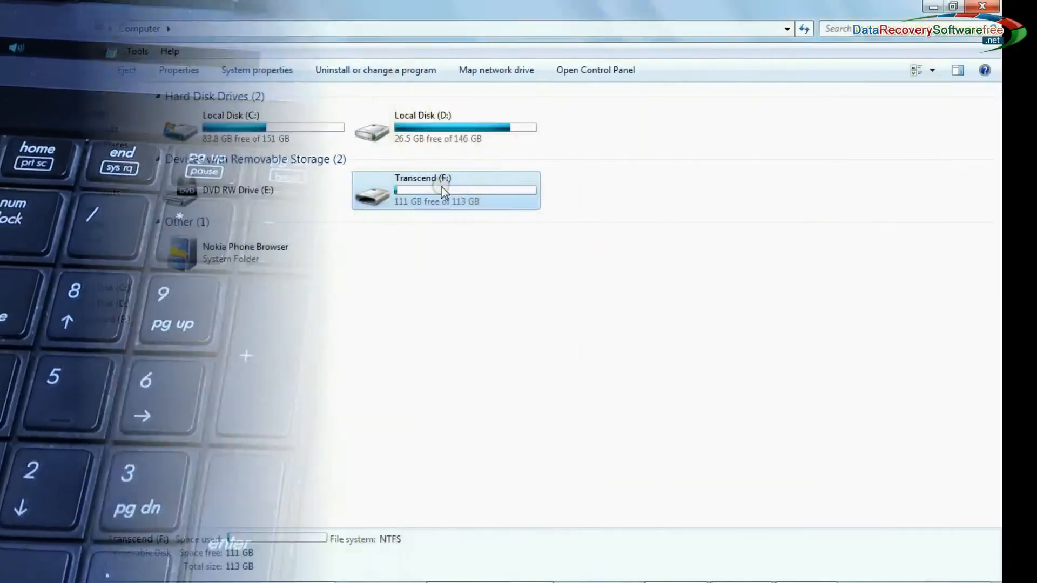
scroll(437, 210, down, 5)
scroll(454, 324, down, 5)
scroll(453, 324, down, 5)
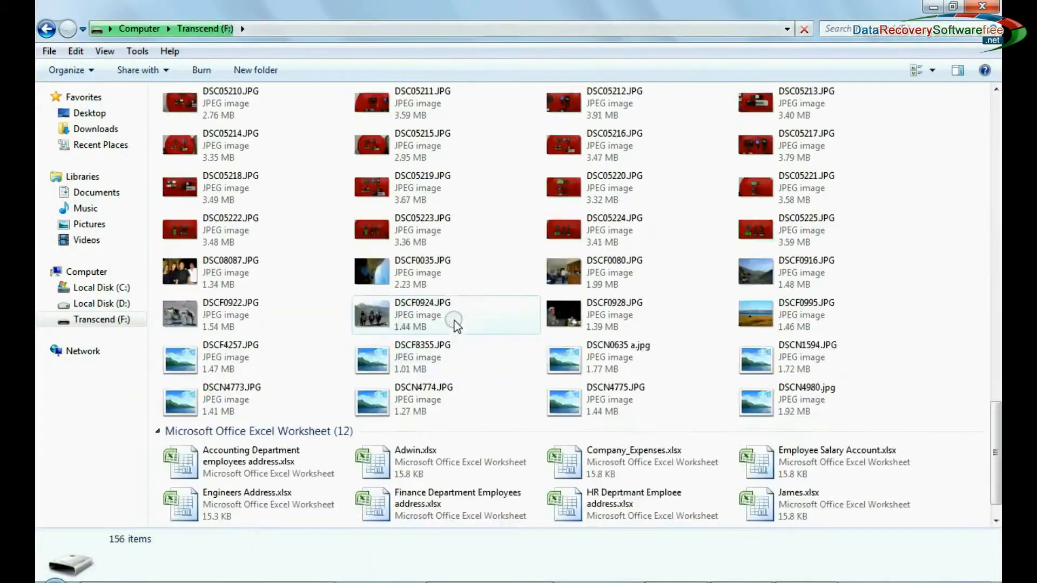
Format Transcend (F:) again as NTFS with Quick Format, confirming the data erase.
right_click(441, 191)
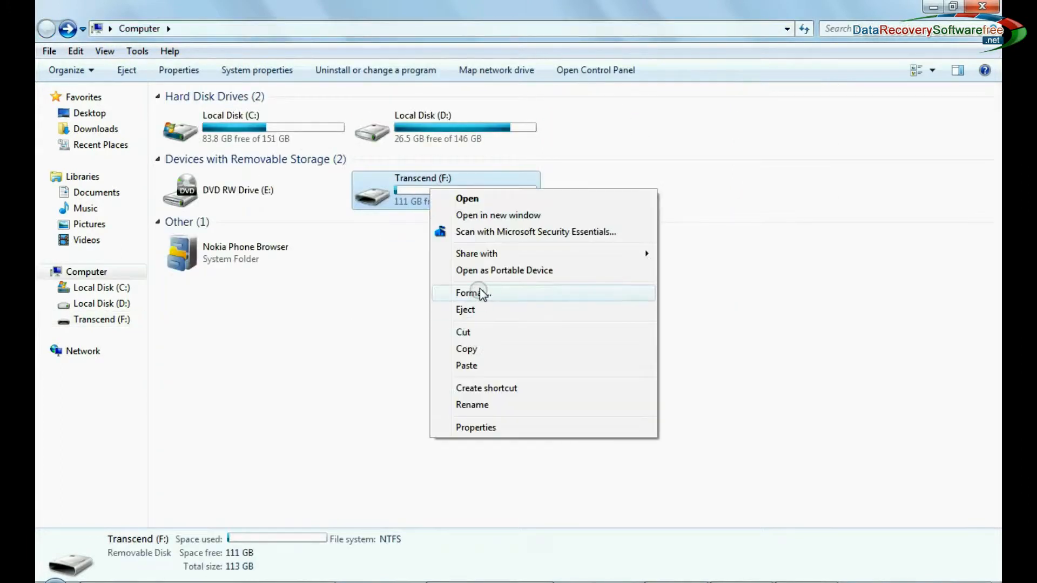
click(480, 290)
click(192, 439)
click(555, 300)
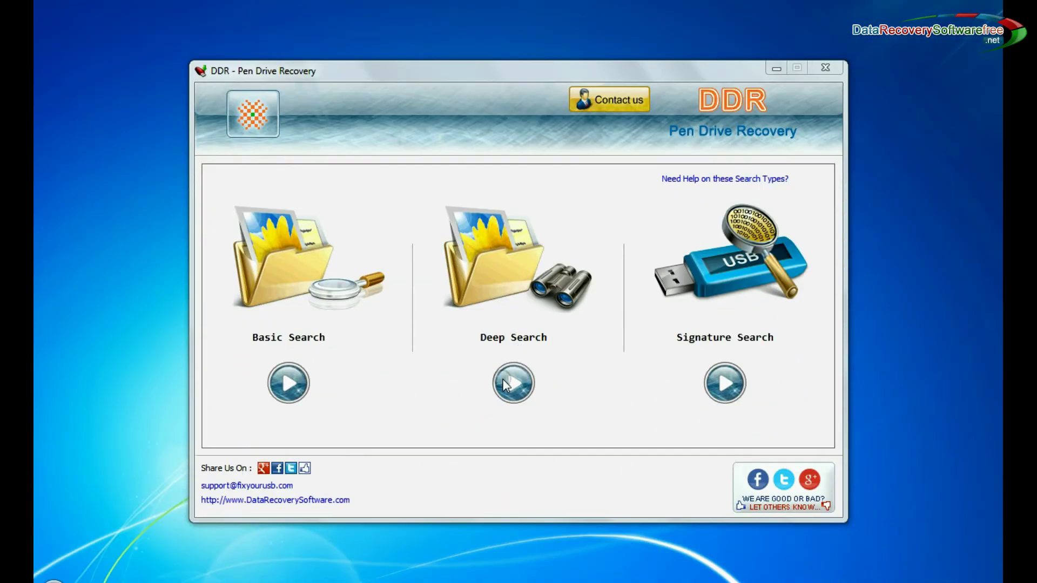
Launch Deep Search mode to begin scanning drives for partitions.
click(502, 379)
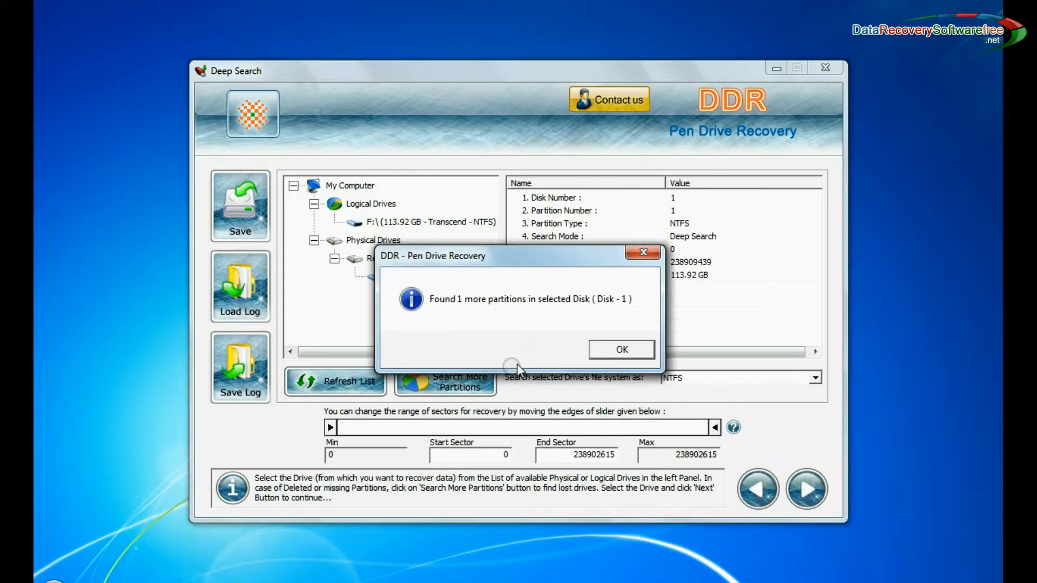
Scan Partition - 1 of the Transcend removable disk with NTFS as its file system.
click(598, 359)
click(433, 258)
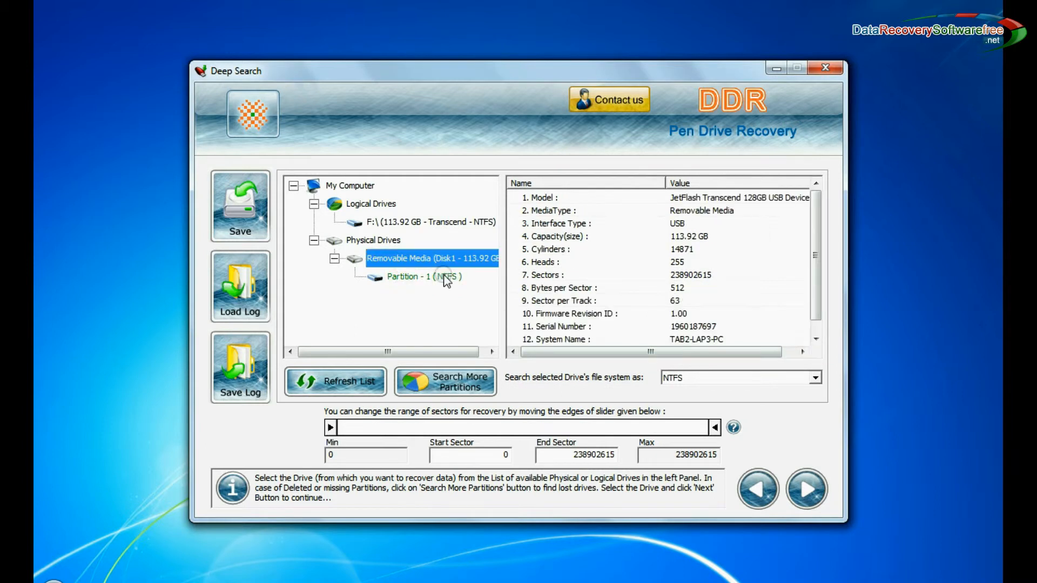
click(423, 277)
click(816, 378)
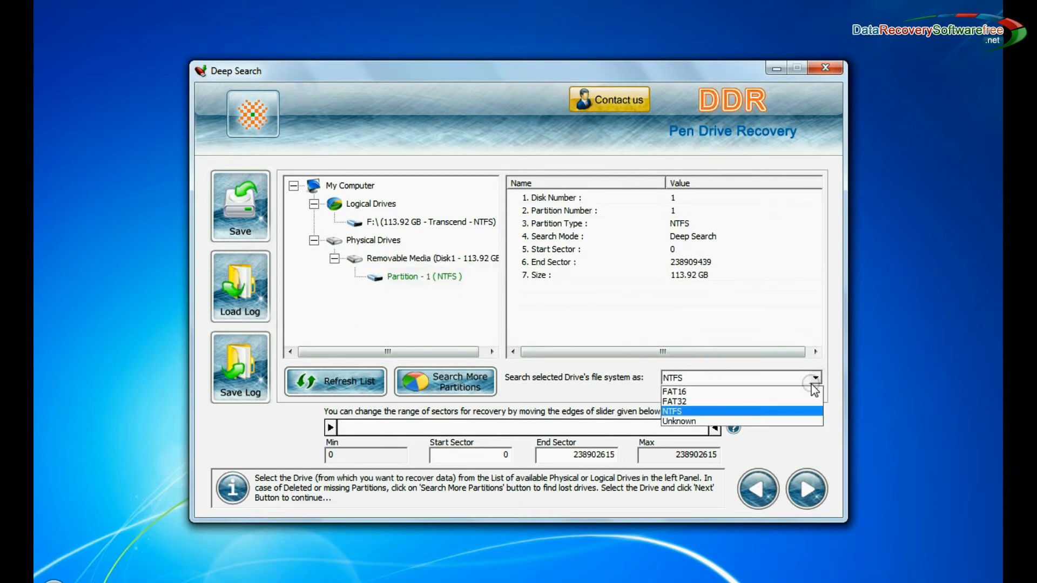
click(736, 393)
click(806, 489)
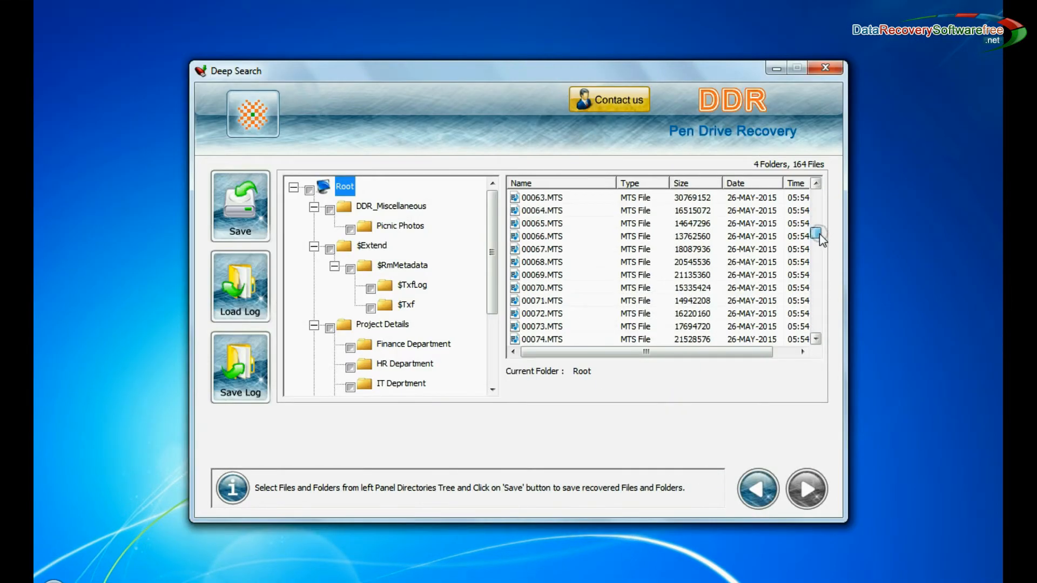
Review the recovered Finance, HR, Sales, Employee_Details and Salary_Info folders and check Root to mark everything.
click(403, 344)
click(405, 364)
click(409, 284)
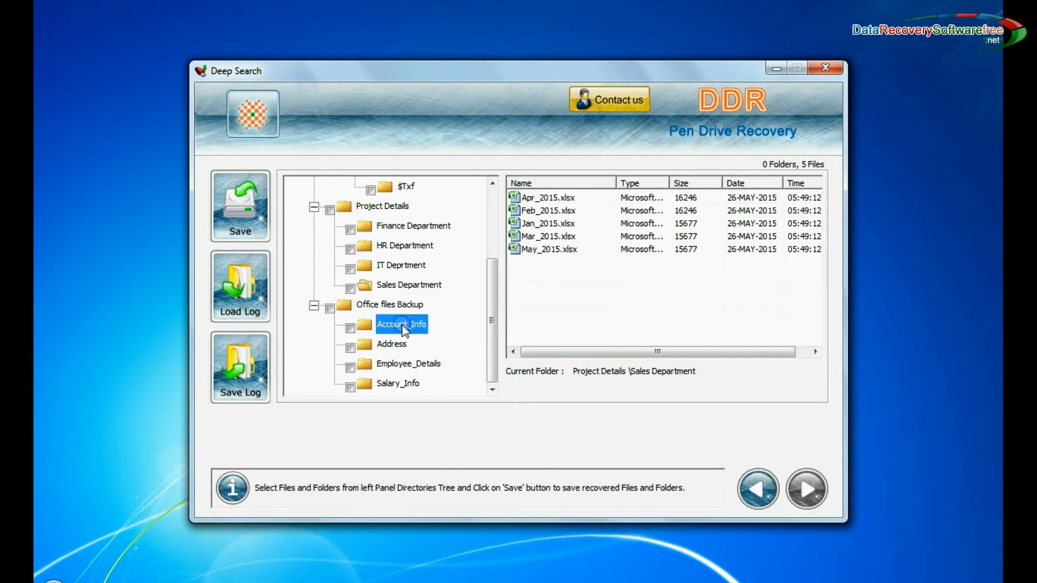
click(408, 362)
click(397, 383)
scroll(389, 283, up, 5)
click(309, 187)
click(344, 187)
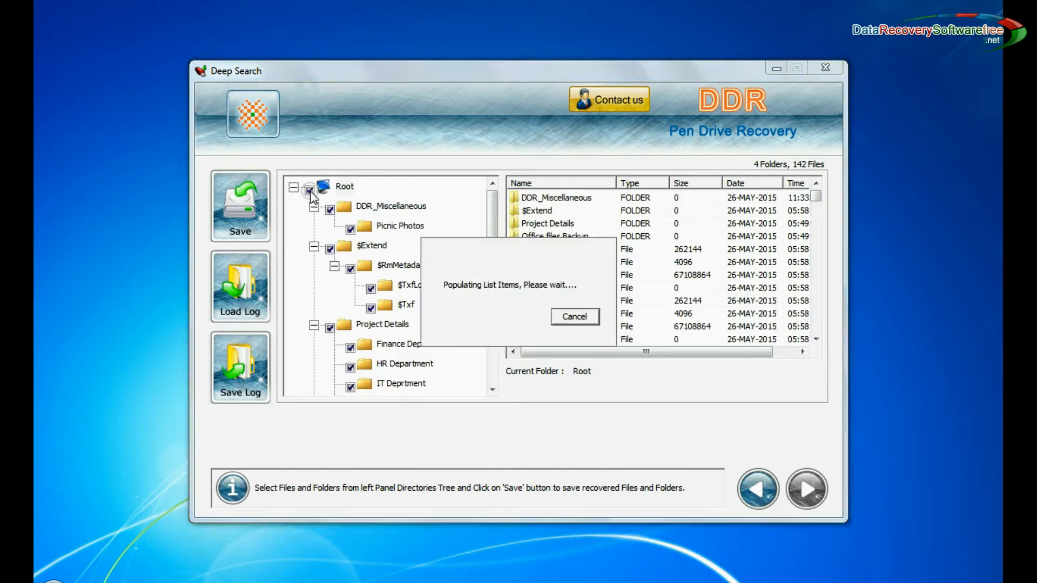
Set D:\Recovered Data as the destination and start saving the recovered files.
click(233, 212)
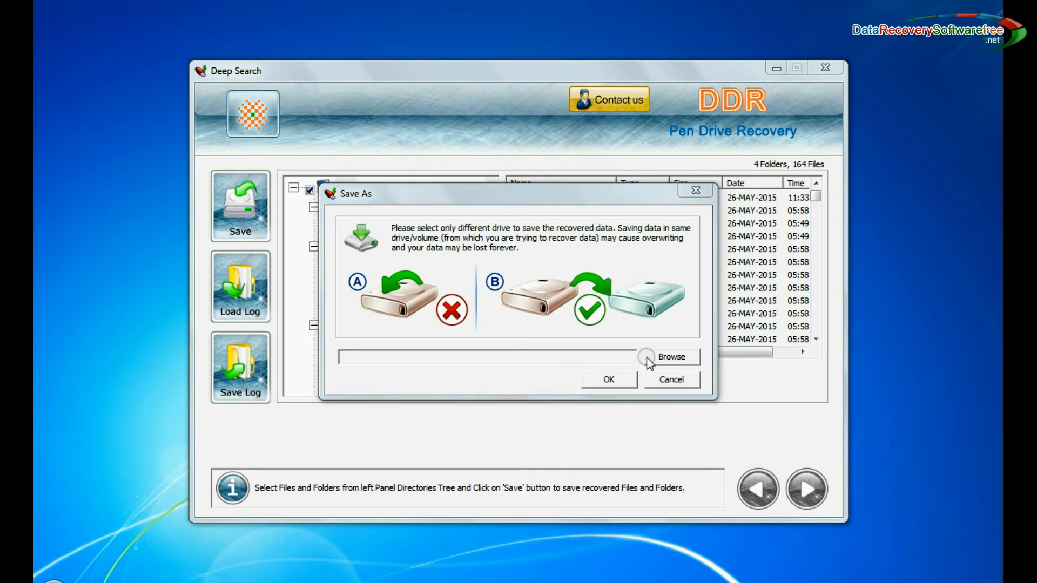
click(671, 356)
click(486, 275)
click(536, 392)
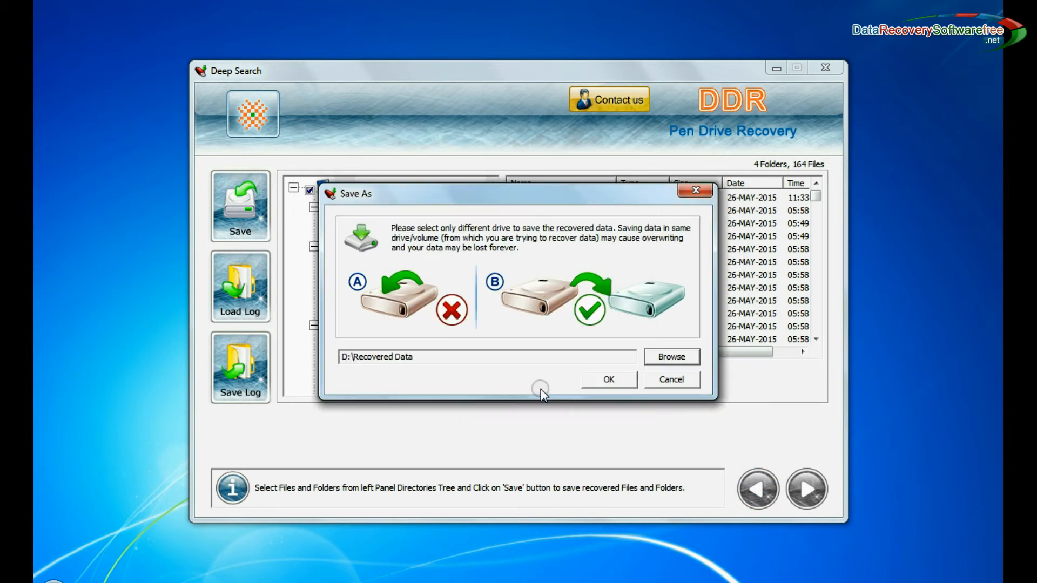
click(608, 380)
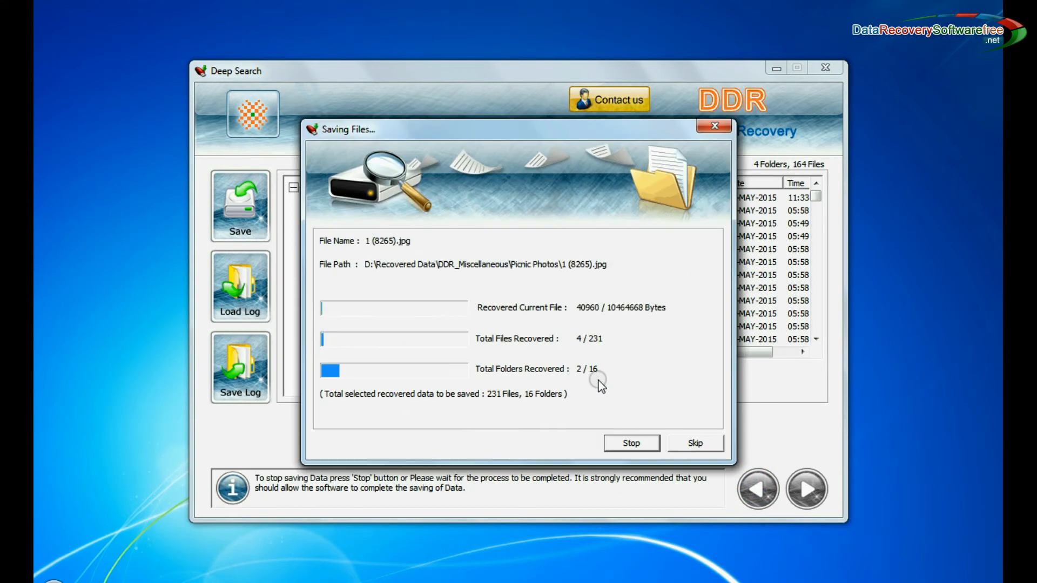